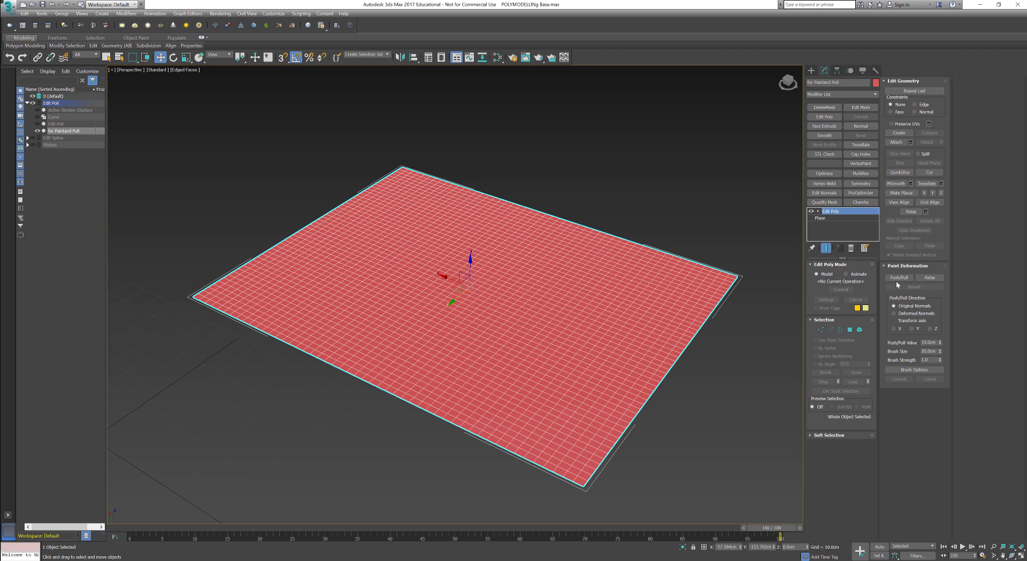
Activate Push/Pull painting with a brush size of about 26.5 cm and raise several hills and ridges across the plane.
click(898, 278)
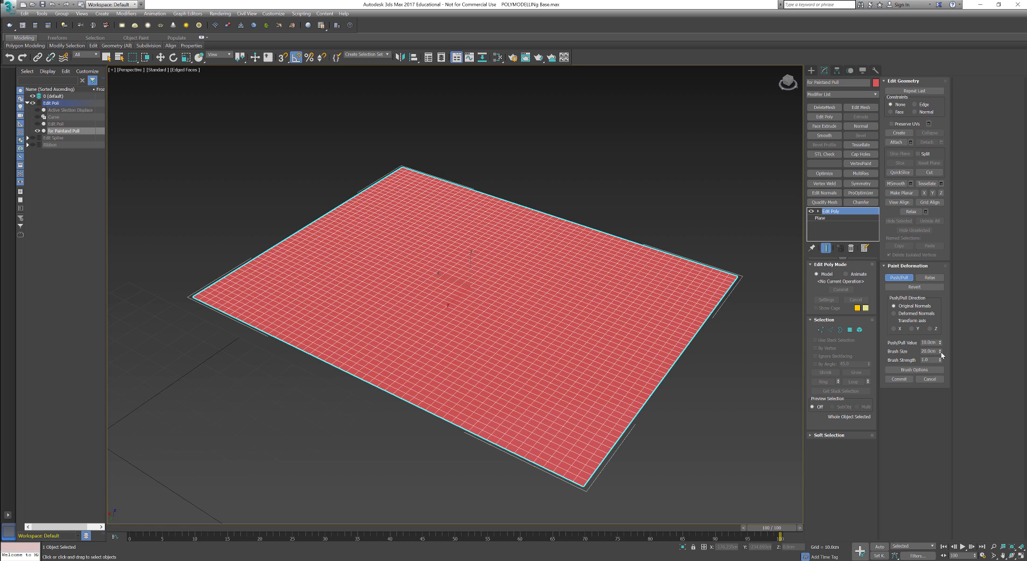
mouse_move(939, 352)
mouse_down()
mouse_move(939, 337)
mouse_move(939, 369)
mouse_up()
drag(455, 220, 446, 217)
mouse_move(368, 261)
mouse_down()
mouse_move(435, 289)
mouse_move(439, 281)
mouse_up()
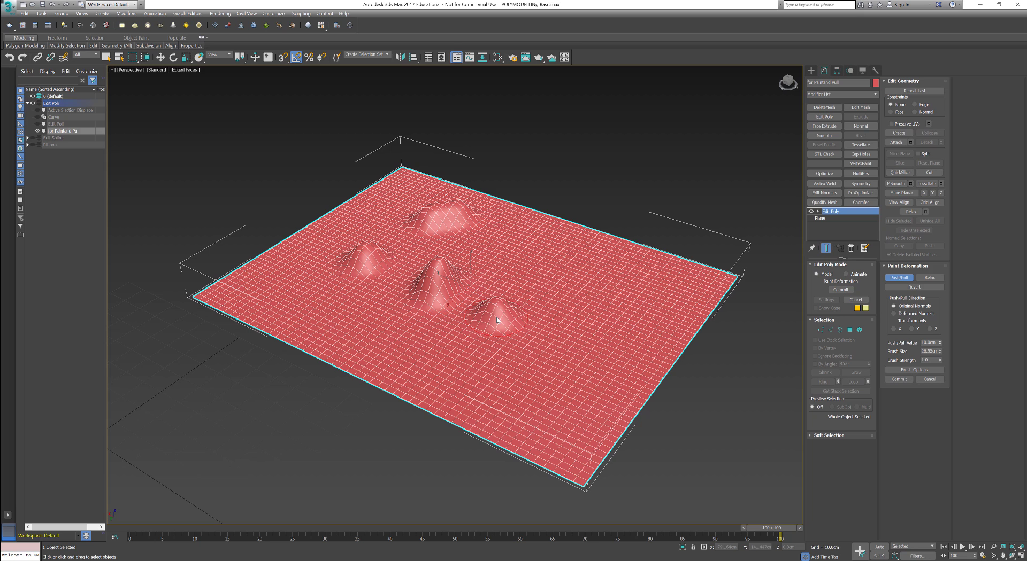
mouse_move(499, 316)
mouse_down()
mouse_move(516, 311)
mouse_move(502, 309)
mouse_up()
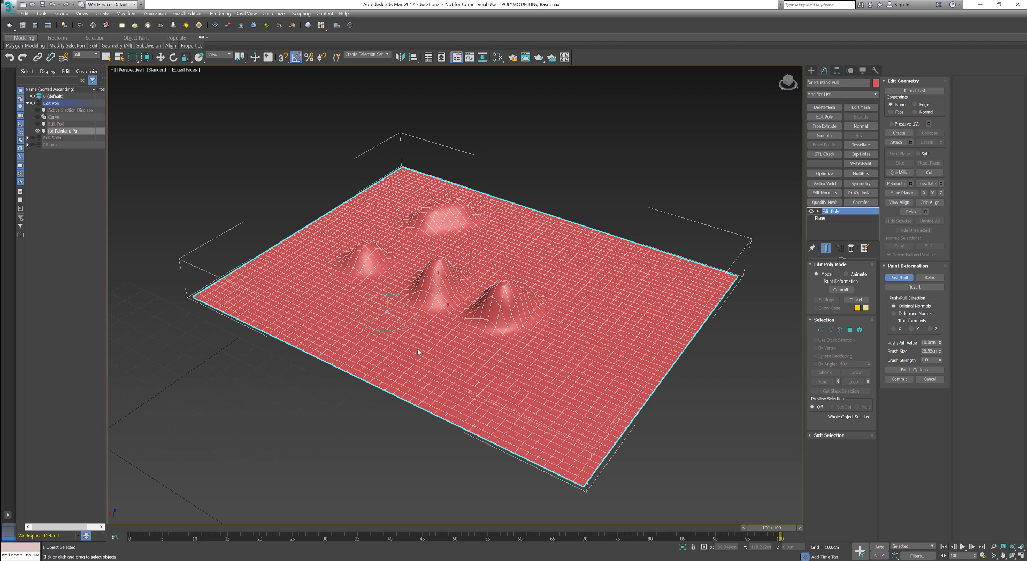
drag(558, 259, 612, 285)
drag(596, 356, 482, 376)
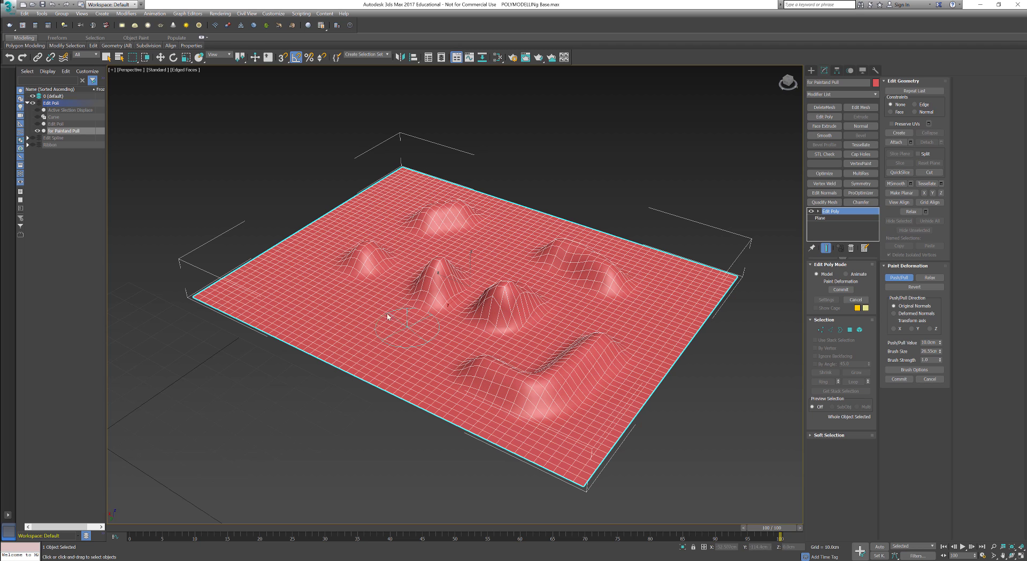
mouse_move(388, 317)
mouse_down()
mouse_move(292, 268)
mouse_move(430, 206)
mouse_move(489, 251)
mouse_move(535, 246)
mouse_up()
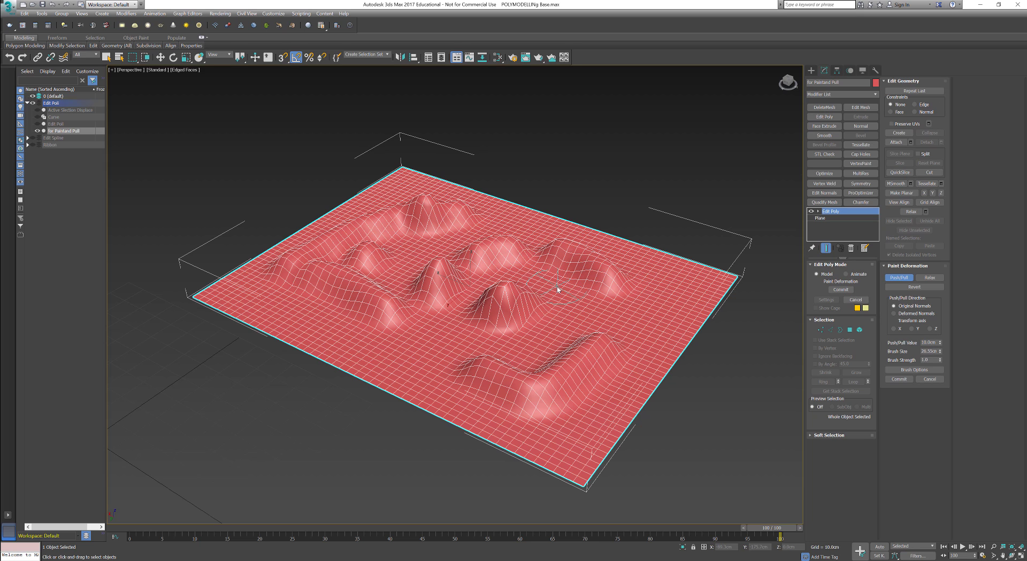
mouse_move(557, 290)
mouse_down()
mouse_move(575, 251)
mouse_move(561, 288)
mouse_move(597, 313)
mouse_move(603, 282)
mouse_up()
Push the surface inward with inverted Push/Pull strokes around the central and far-side hills to carve valleys.
alt+drag(491, 311, 498, 302)
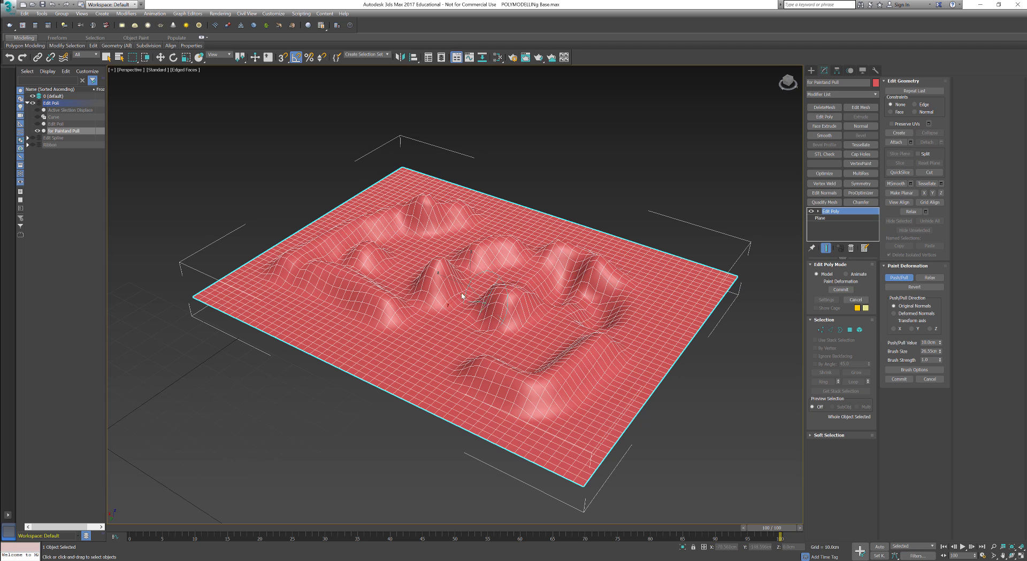
alt+drag(436, 274, 426, 215)
alt+drag(352, 234, 332, 250)
alt+drag(297, 265, 382, 316)
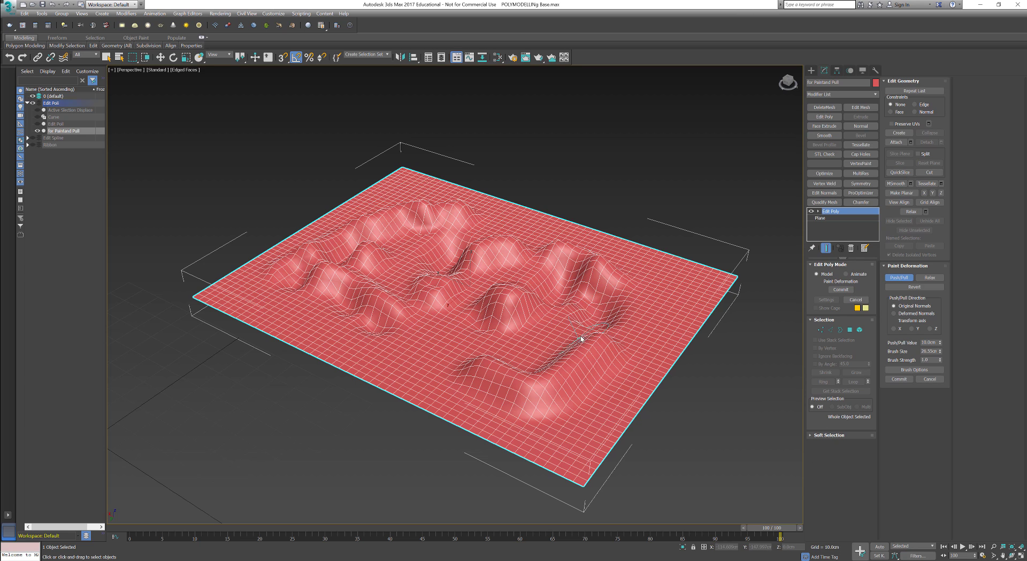
Set brush strength to 0.46, Push/Pull Value to about 75 cm and brush size to about 46.7 cm, painting tall peaks.
drag(941, 363, 941, 375)
mouse_move(556, 262)
mouse_down()
mouse_move(502, 243)
mouse_move(537, 276)
mouse_move(614, 298)
mouse_move(628, 367)
mouse_up()
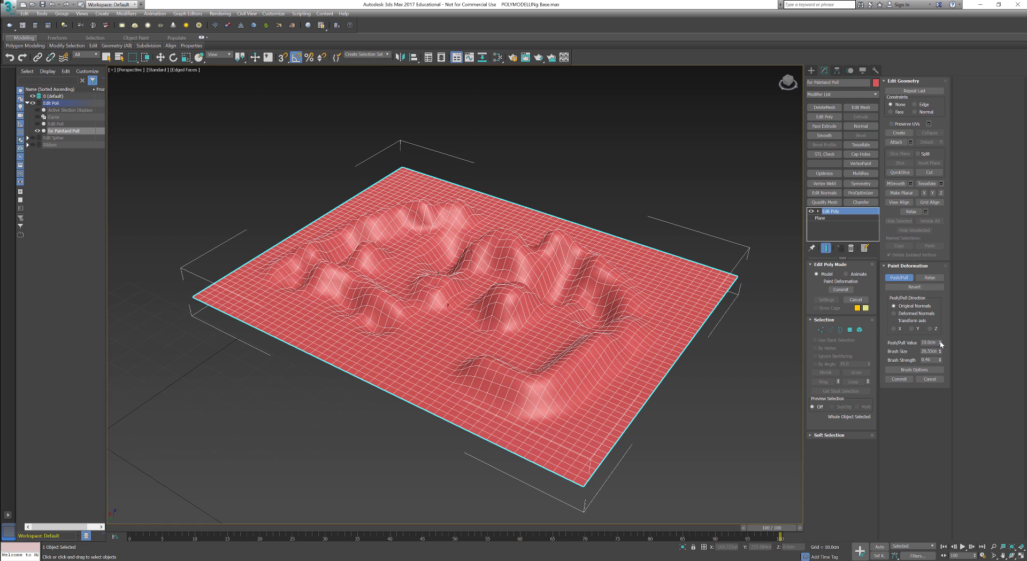
drag(940, 343, 944, 283)
drag(940, 343, 941, 324)
drag(575, 284, 606, 274)
drag(416, 308, 405, 299)
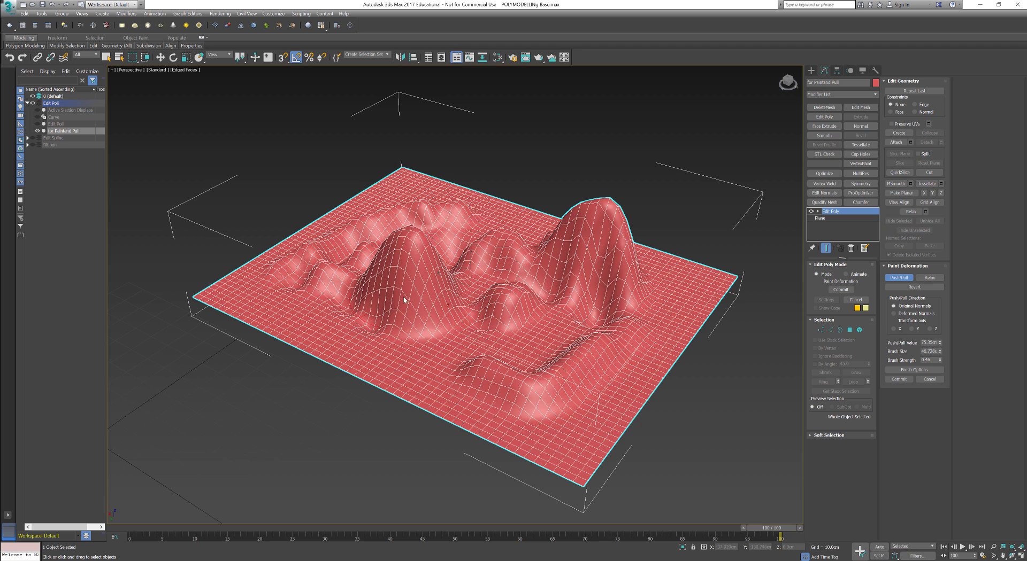
drag(496, 291, 498, 289)
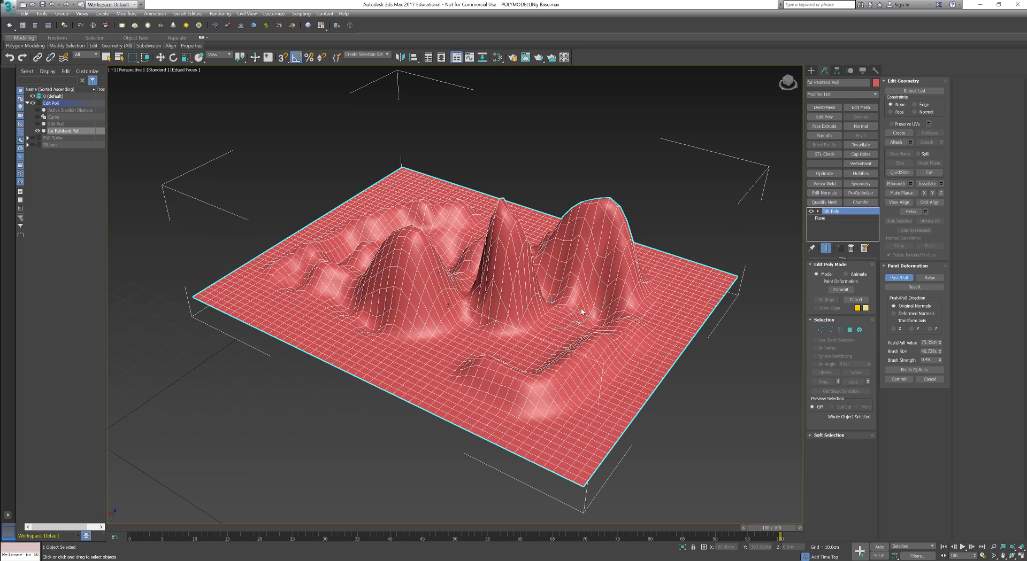
Enlarge the brush to about 180 cm, then raise one broad area of the terrain and sink another.
drag(940, 352, 942, 336)
drag(944, 279, 944, 272)
click(570, 315)
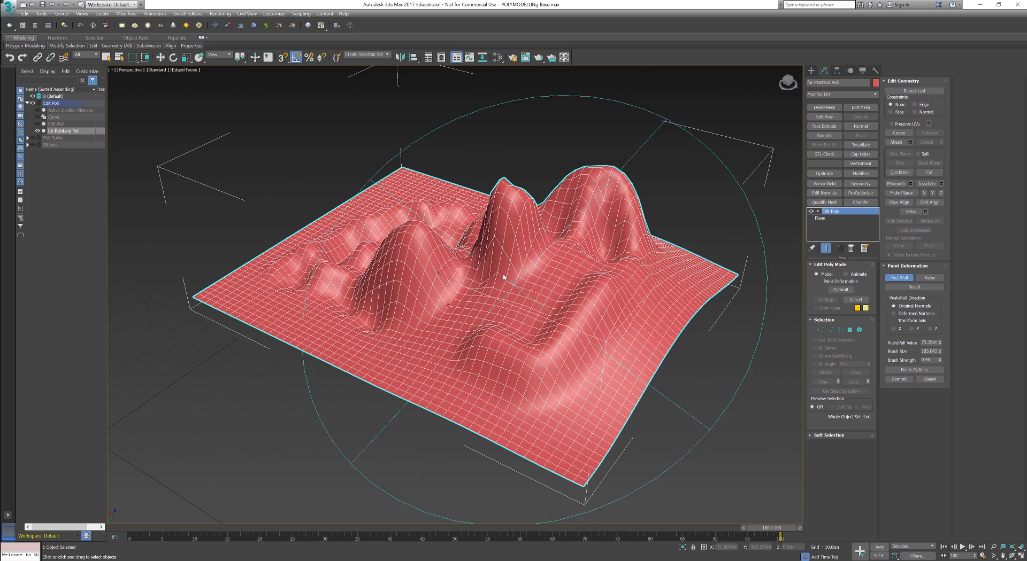
alt+drag(411, 279, 423, 279)
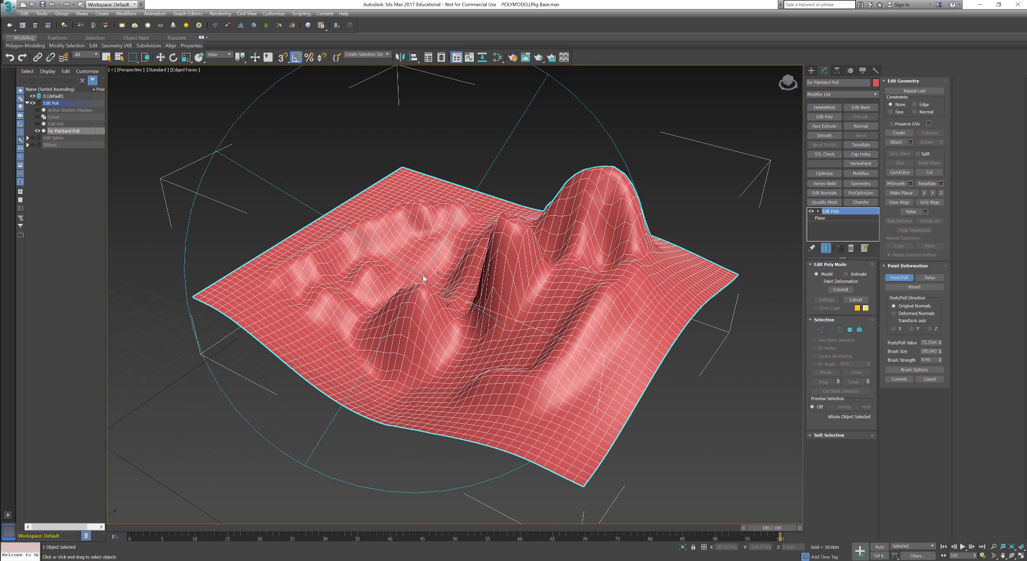
Reduce the brush size to about 100 cm and reshape the hills in the middle of the terrain with broad strokes.
drag(939, 351, 940, 366)
click(435, 280)
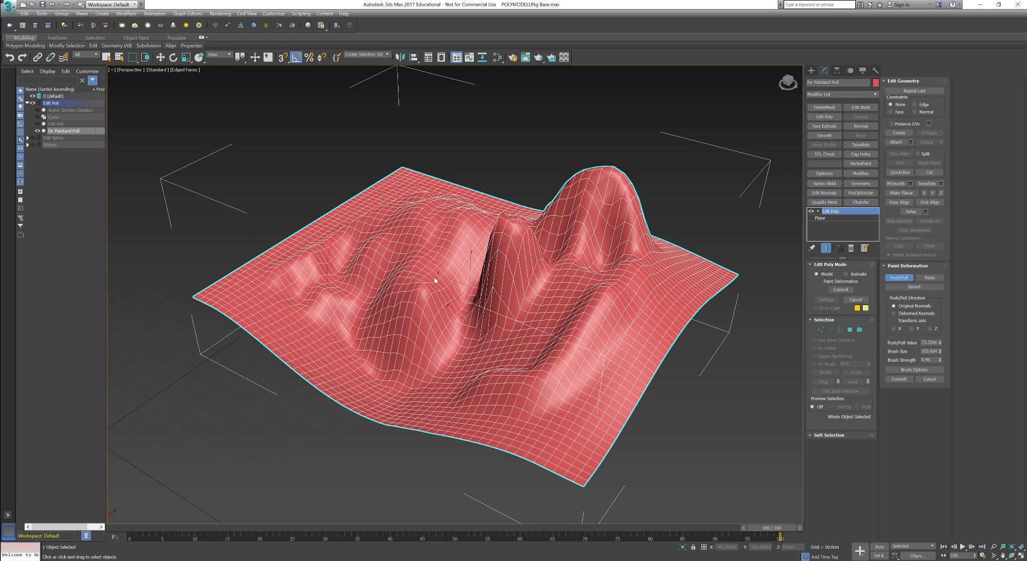
drag(434, 280, 524, 377)
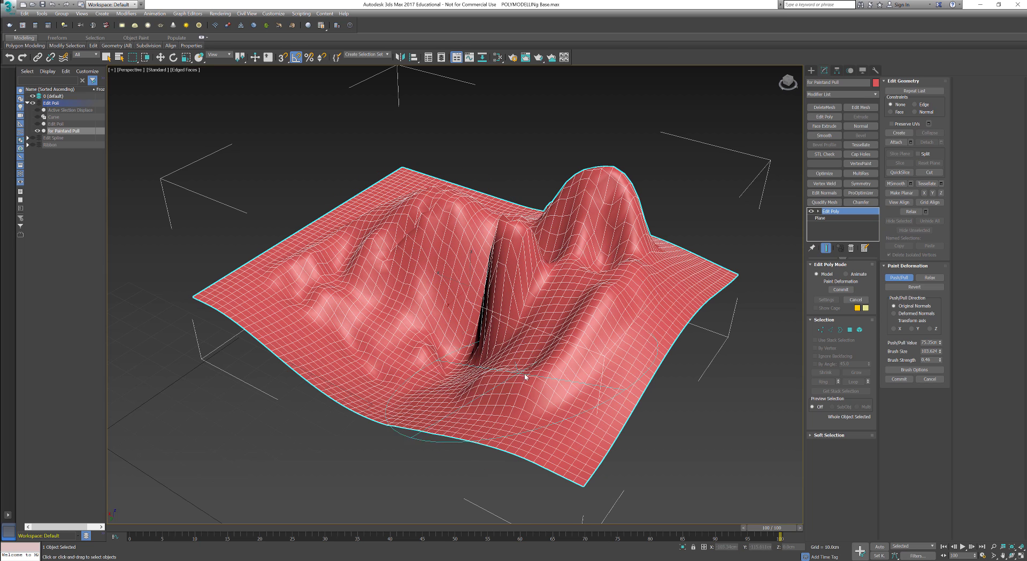
mouse_move(543, 358)
alt+middle_down()
mouse_move(580, 350)
mouse_move(562, 356)
alt+middle_up()
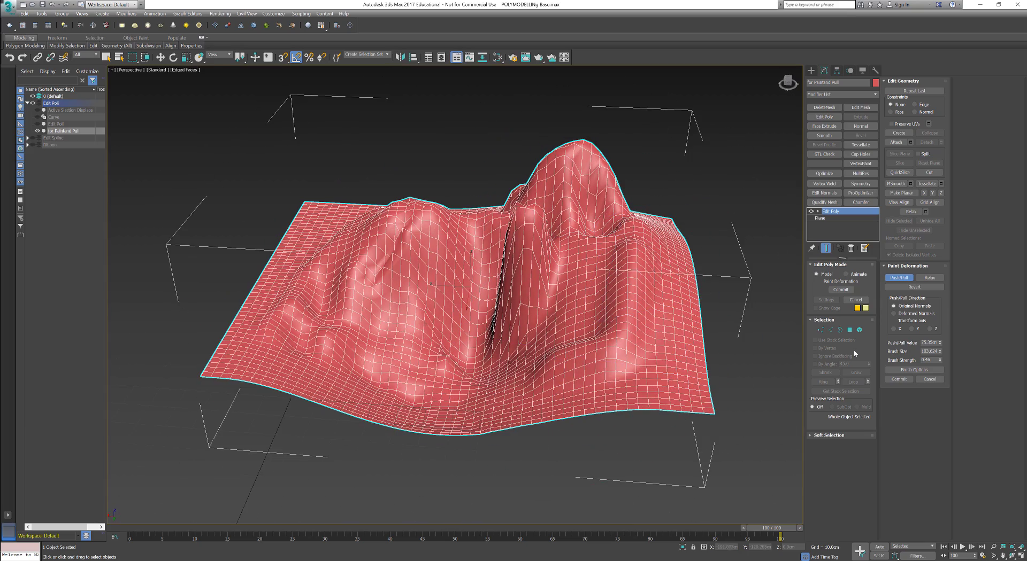
Replace the Edit Poly modifier on the plane with a fresh one and activate Push/Pull painting.
right_click(838, 212)
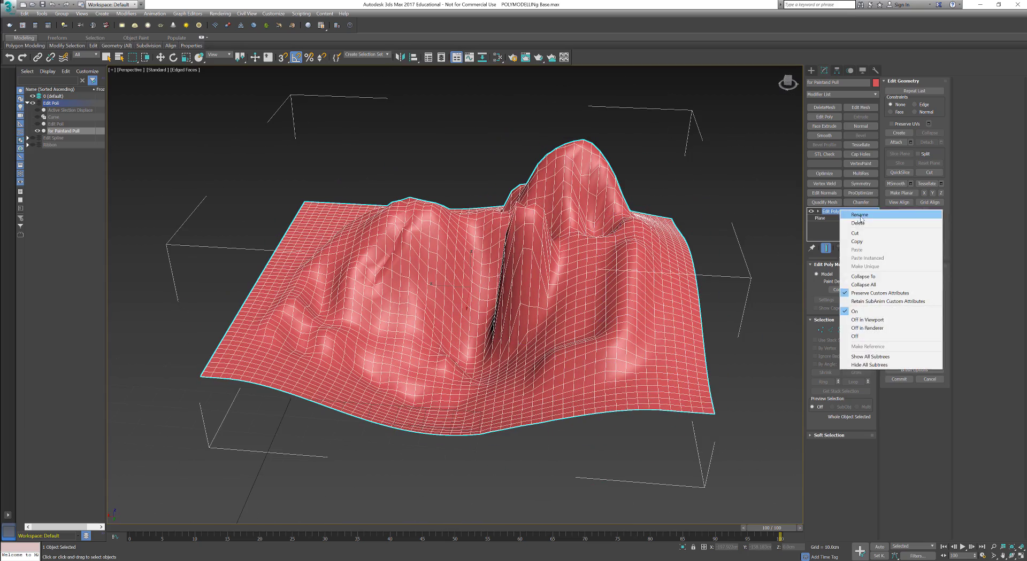
click(856, 220)
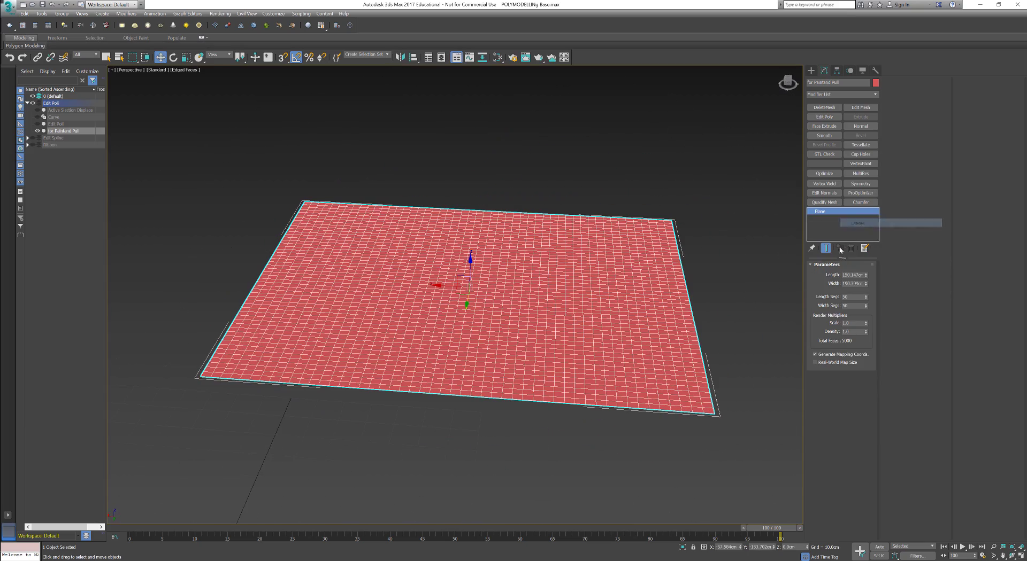
click(828, 117)
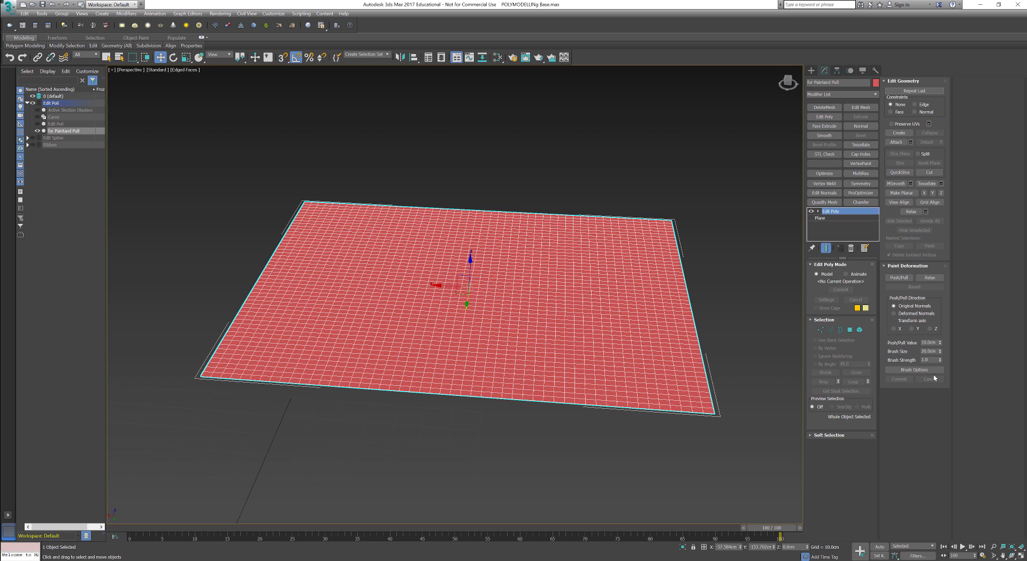
click(899, 278)
drag(557, 271, 585, 257)
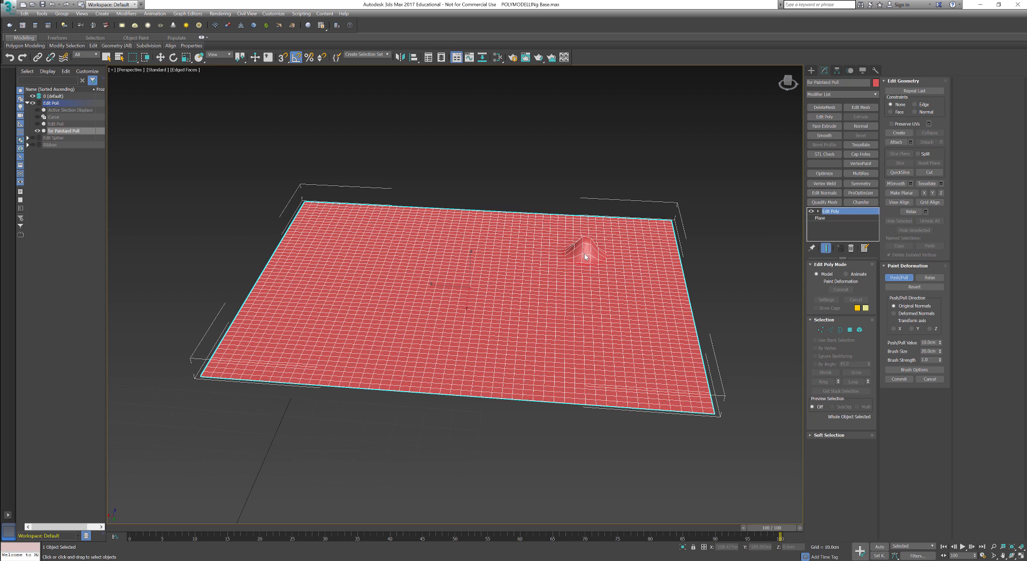
click(489, 248)
key(ctrl+z)
key(ctrl+z)
Lower the brush strength to about 0.5 and paint many small hills across the whole plane.
drag(939, 359, 940, 377)
drag(644, 266, 585, 262)
drag(471, 273, 350, 299)
drag(460, 345, 479, 267)
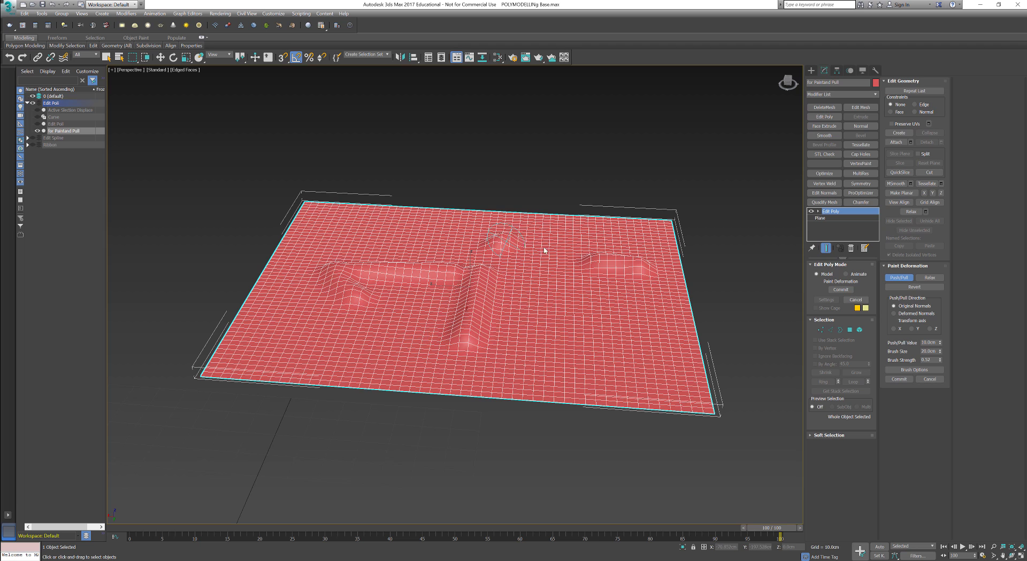
mouse_move(544, 250)
mouse_down()
mouse_move(572, 315)
mouse_move(516, 363)
mouse_move(339, 335)
mouse_move(426, 313)
mouse_up()
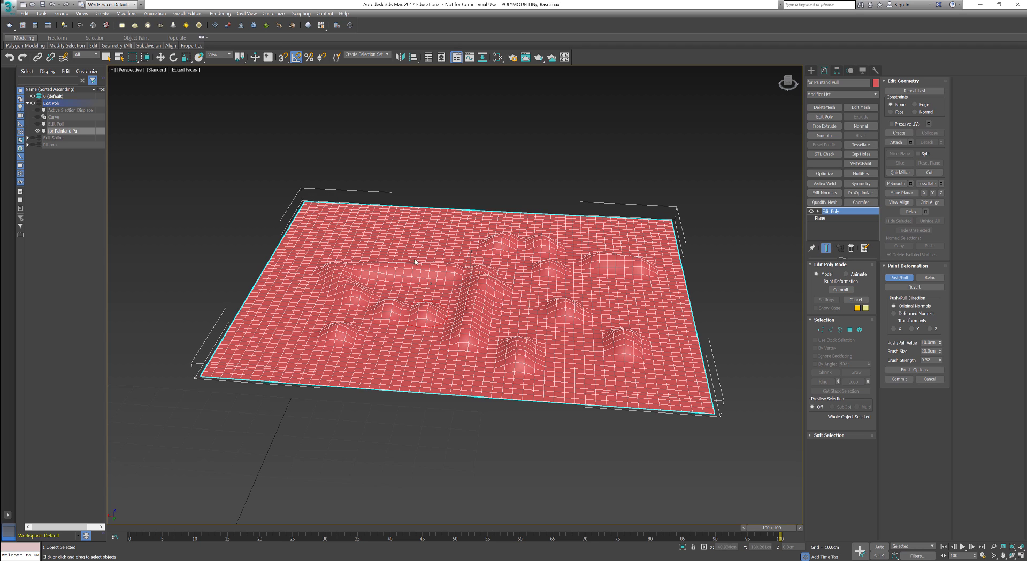
mouse_move(415, 262)
mouse_down()
mouse_move(398, 230)
mouse_move(321, 263)
mouse_move(342, 329)
mouse_move(473, 234)
mouse_move(589, 227)
mouse_move(660, 343)
mouse_move(556, 373)
mouse_move(528, 295)
mouse_up()
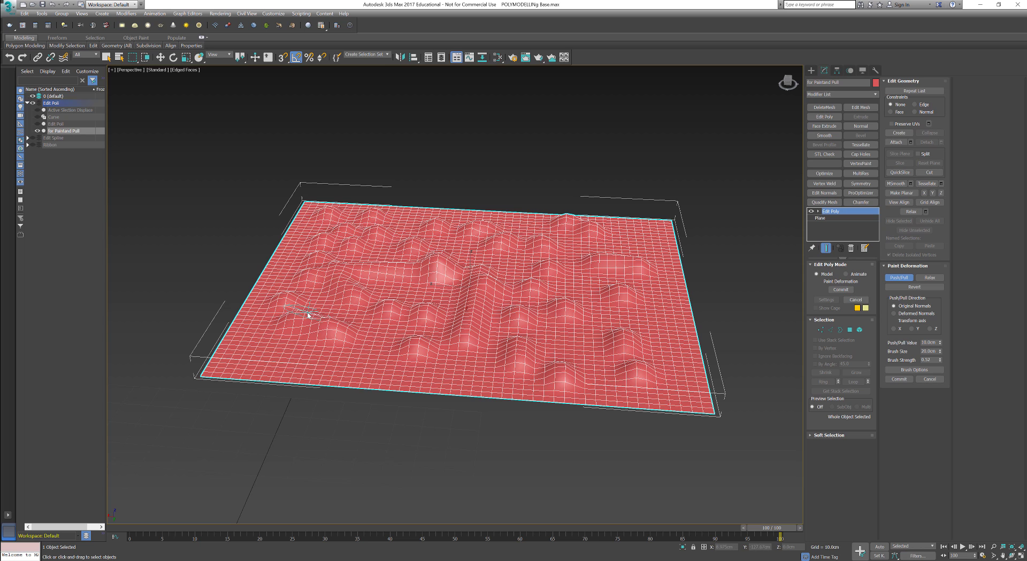
mouse_move(308, 316)
mouse_down()
mouse_move(351, 360)
mouse_move(424, 270)
mouse_move(573, 257)
mouse_up()
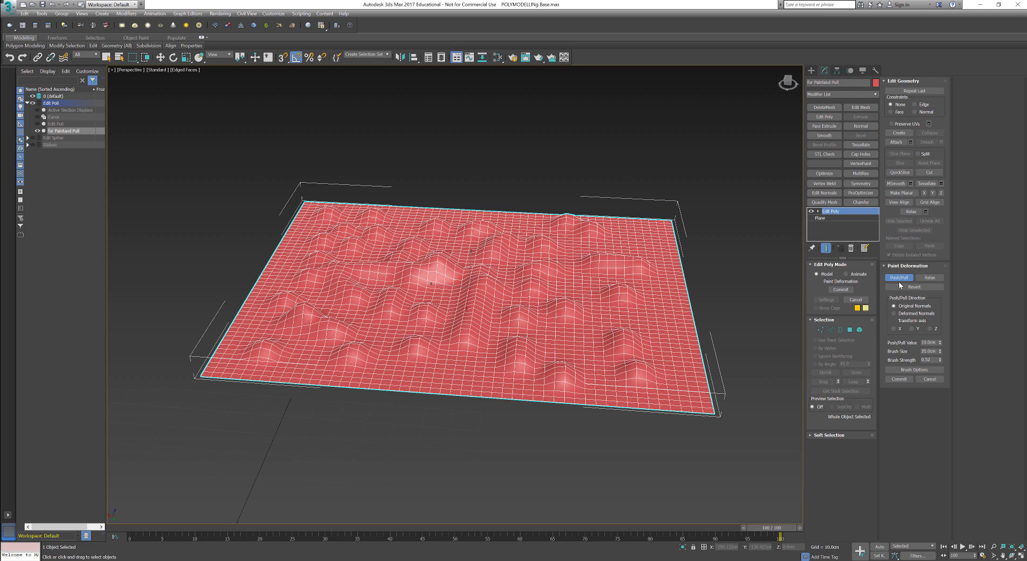
Leave Push/Pull painting and switch Paint Deformation to the Revert brush.
key(w)
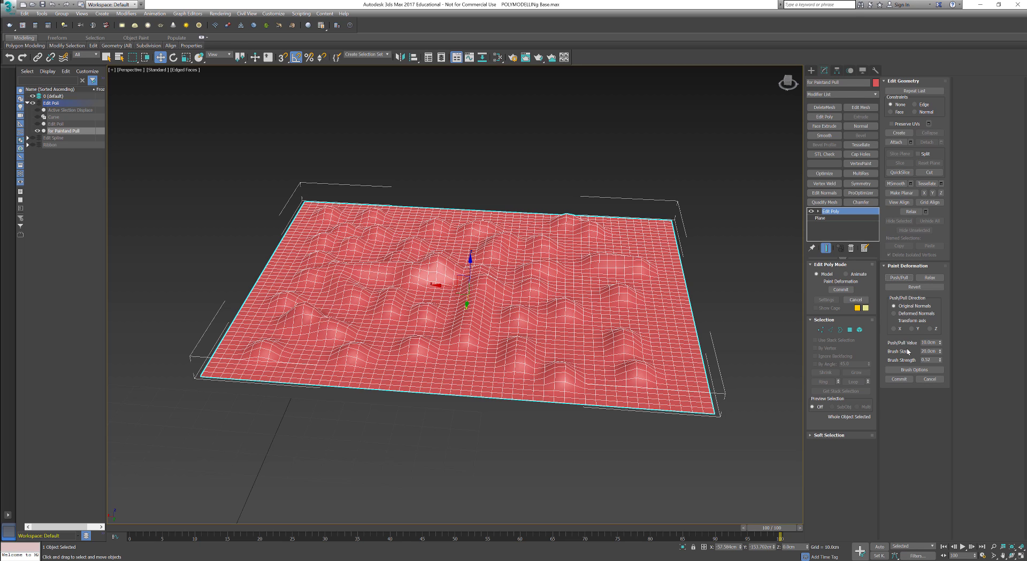
click(913, 287)
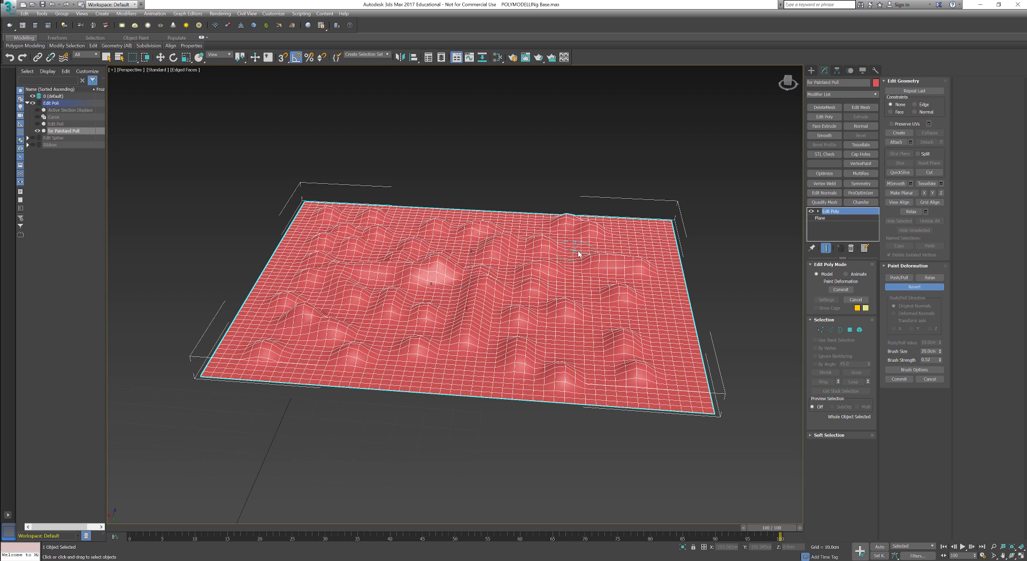